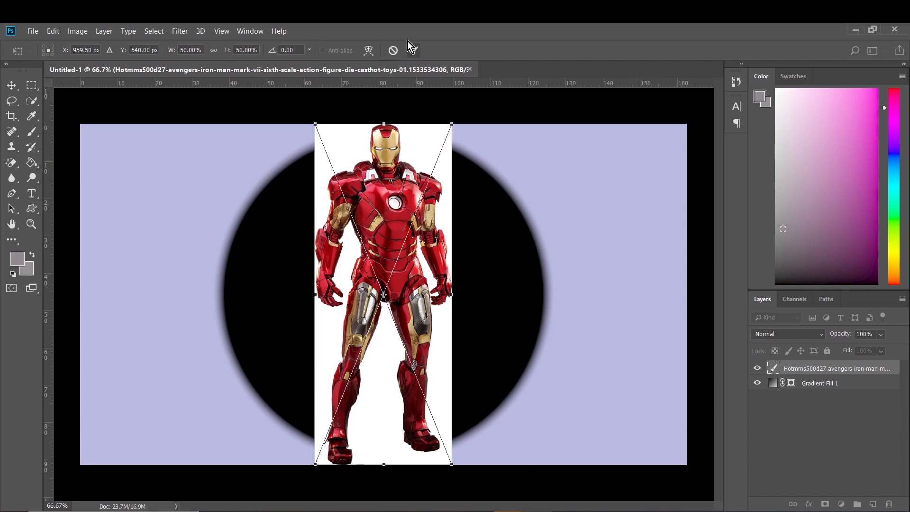
Accept the placement of the Iron Man image at 50% scale and make its layer active
click(414, 48)
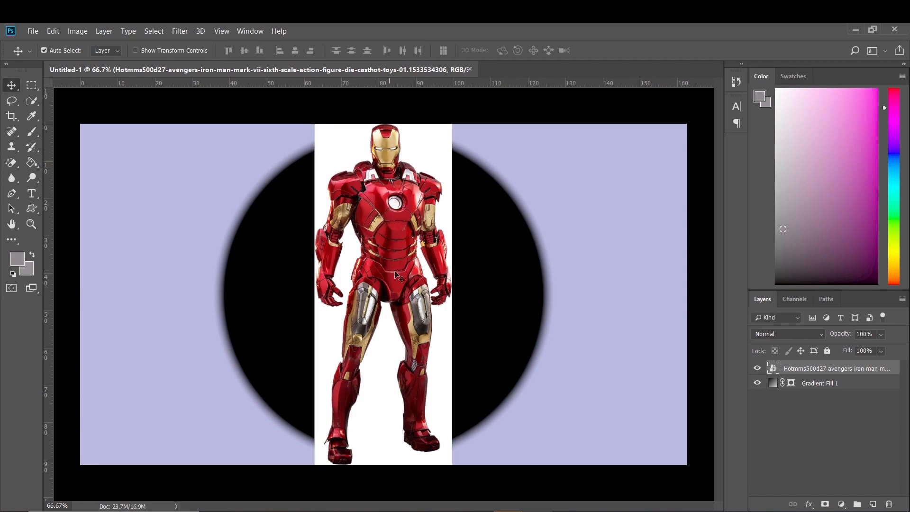
click(765, 384)
click(800, 369)
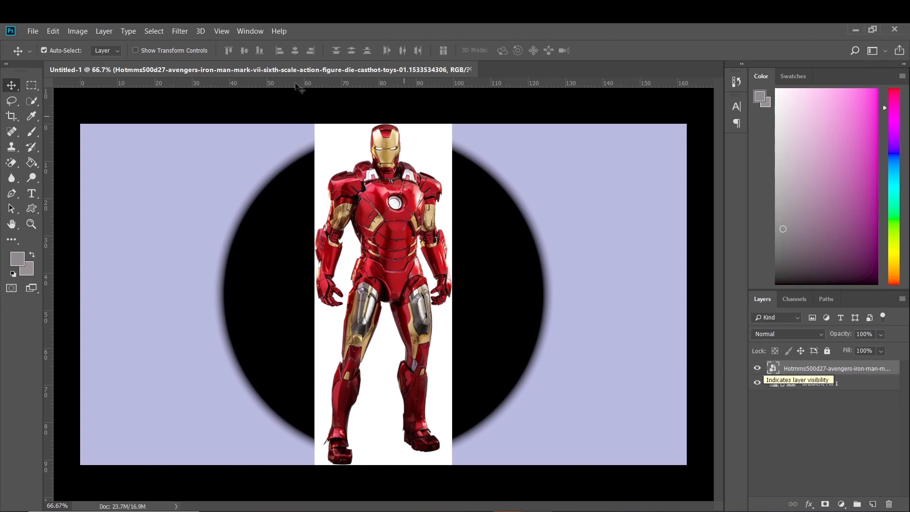
Open Select and Mask for the Iron Man layer and select the figure automatically with Subject
click(154, 31)
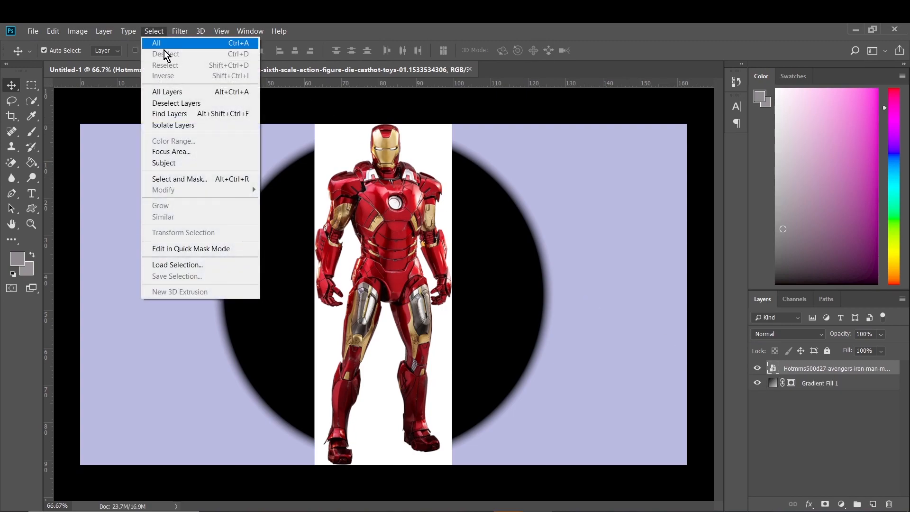
click(167, 179)
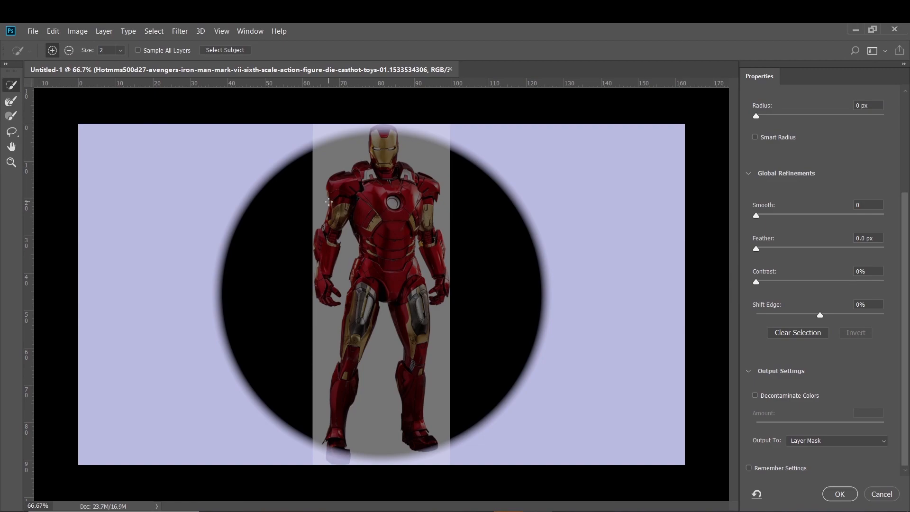
click(129, 31)
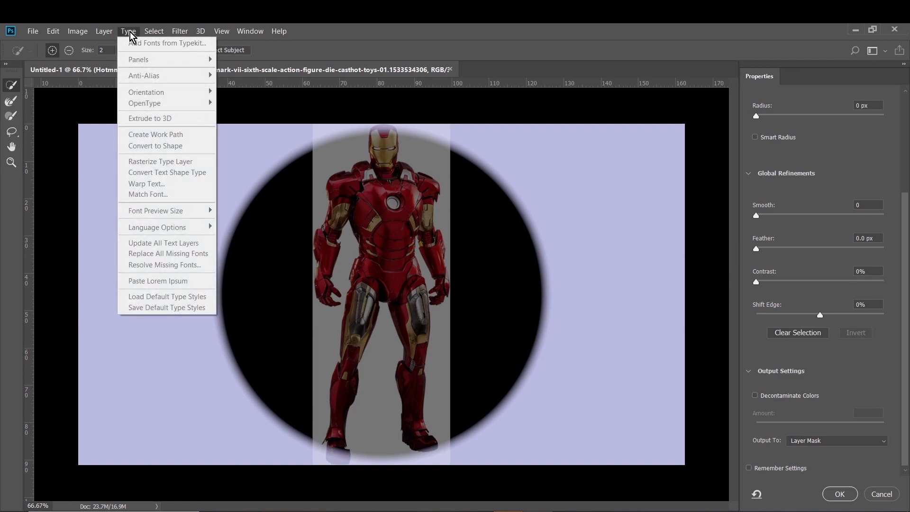
mouse_move(150, 32)
click(164, 163)
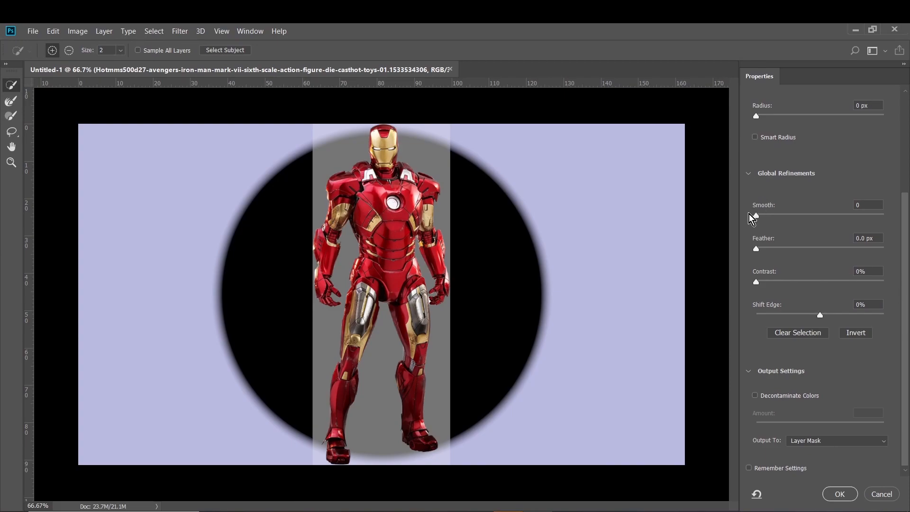
Refine the selection with Smooth 6, Feather 1.6 px, Contrast 12% and Shift Edge -3%, and output it as a layer mask
mouse_move(756, 216)
mouse_down()
mouse_move(799, 219)
mouse_move(745, 223)
mouse_move(764, 217)
mouse_up()
drag(757, 249, 768, 248)
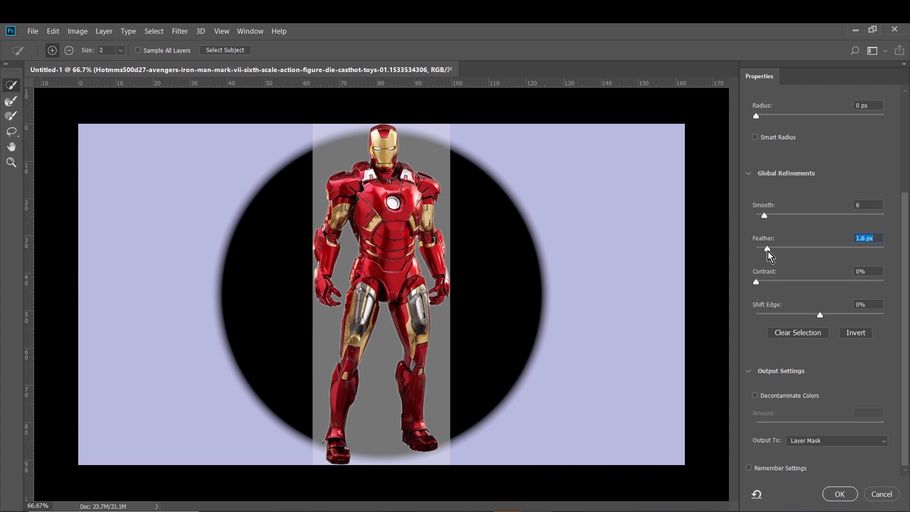
drag(755, 282, 779, 285)
click(867, 304)
text(-3)
key(Return)
click(841, 494)
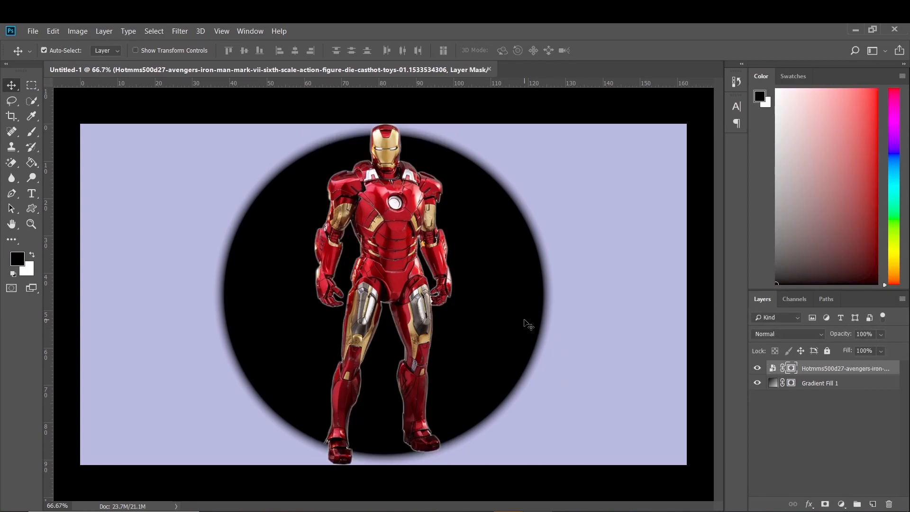
Scale the masked Iron Man figure to about 82.5% and position it inside the black circle, slightly right of centre
key(ctrl+t)
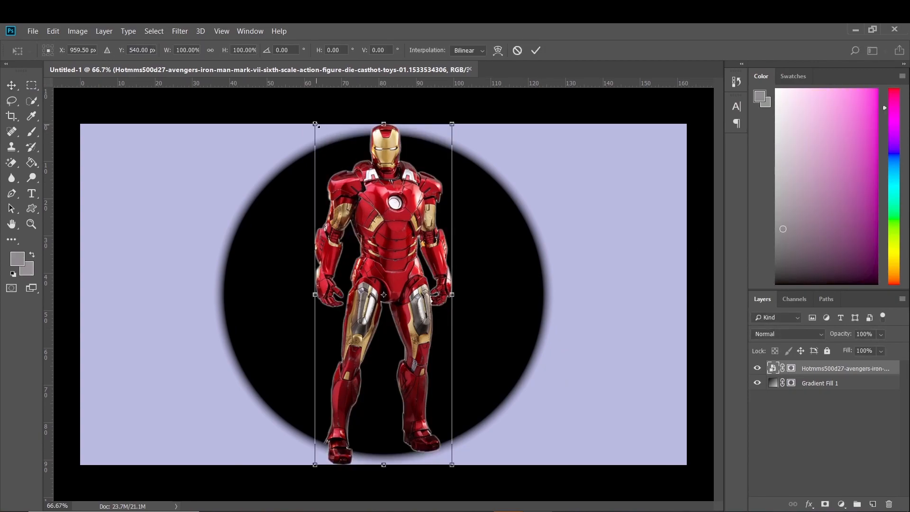
drag(315, 125, 333, 170)
drag(404, 292, 400, 270)
drag(324, 147, 330, 161)
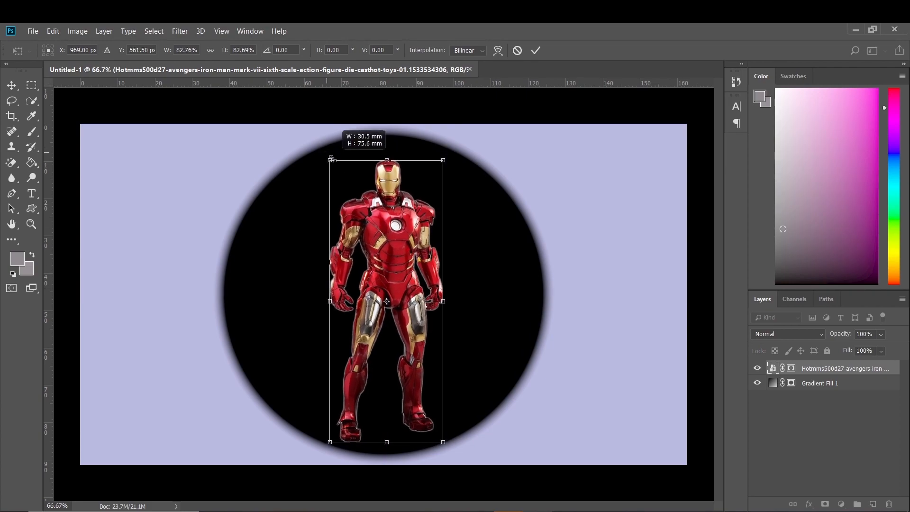
drag(392, 258, 413, 251)
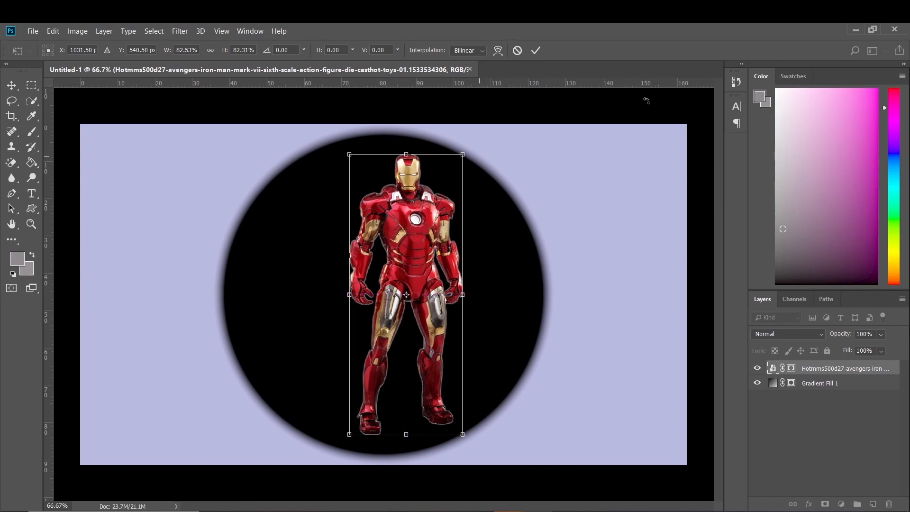
click(536, 50)
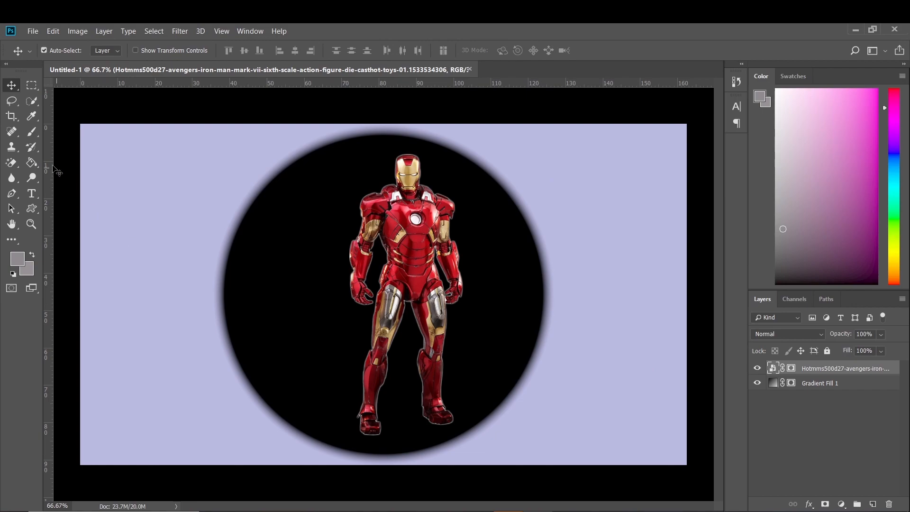
Add the white text "IRON MAN" in Bebas Neue Regular, 100 pt, across the upper part of the canvas
click(30, 194)
click(188, 218)
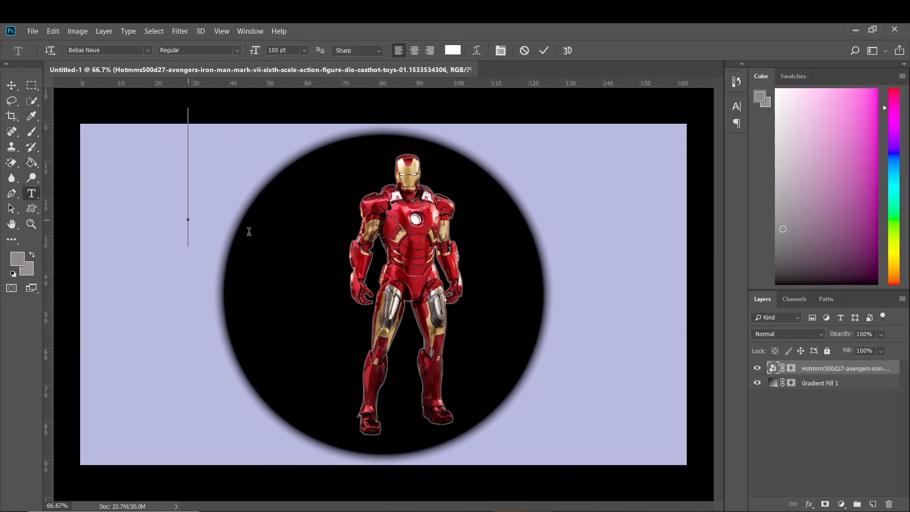
text(I)
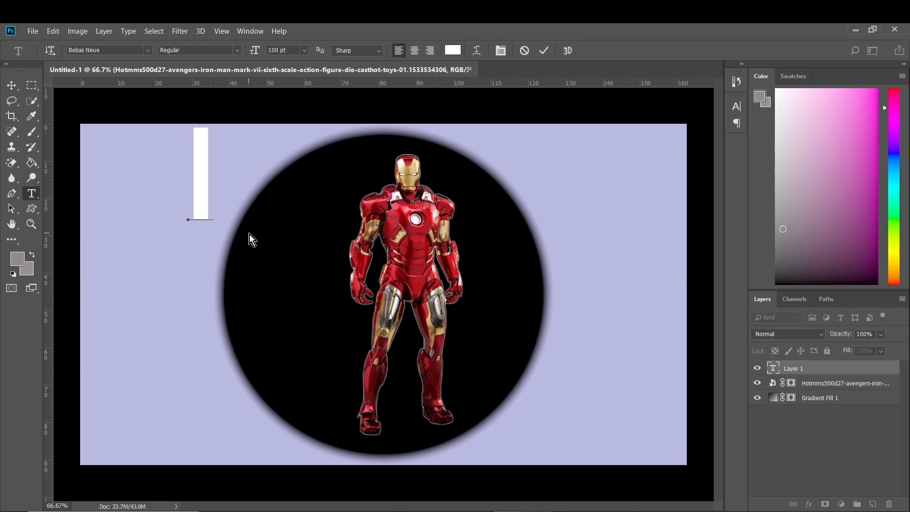
text(RON MAN)
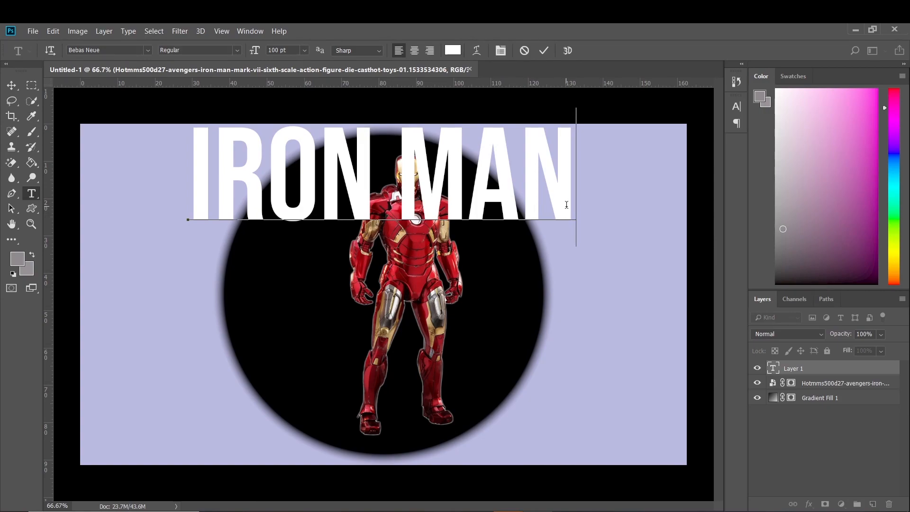
drag(577, 189, 188, 190)
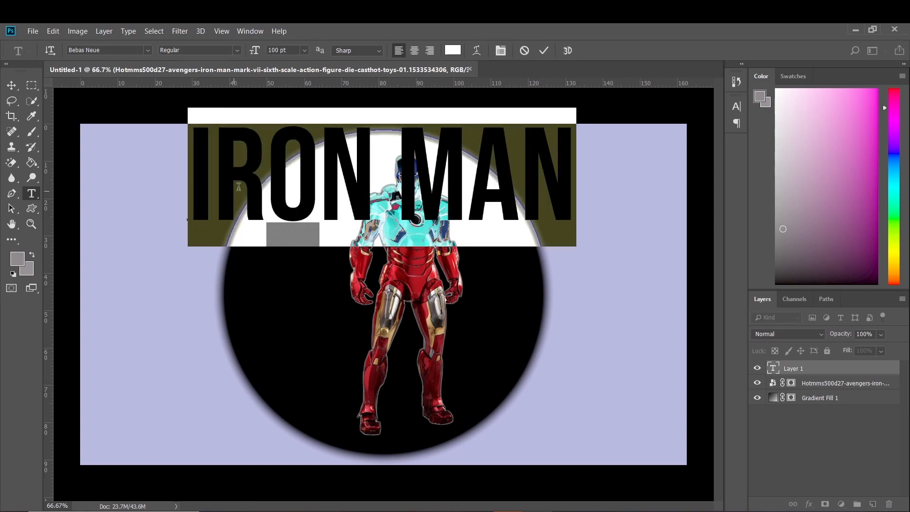
click(545, 50)
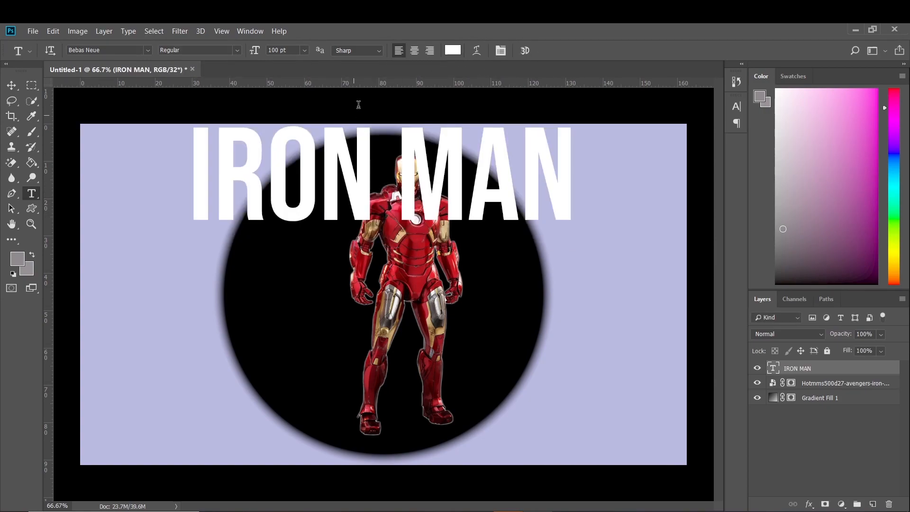
Move the IRON MAN text down over the figure's legs and rotate it 90° clockwise
click(790, 387)
click(802, 372)
key(ctrl+t)
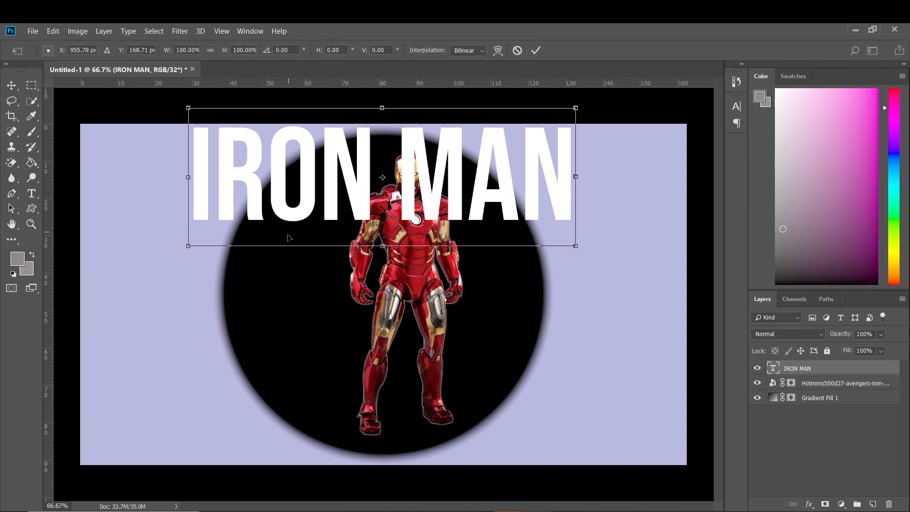
drag(291, 227, 283, 361)
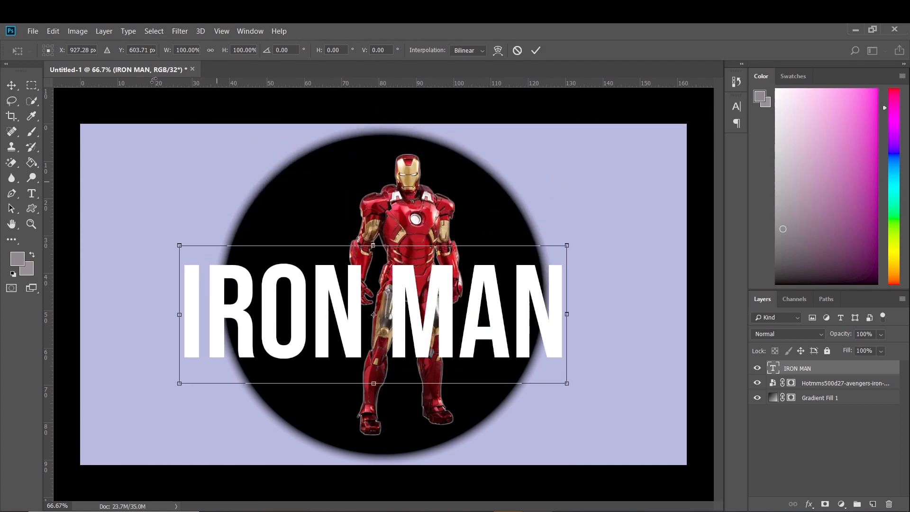
click(53, 31)
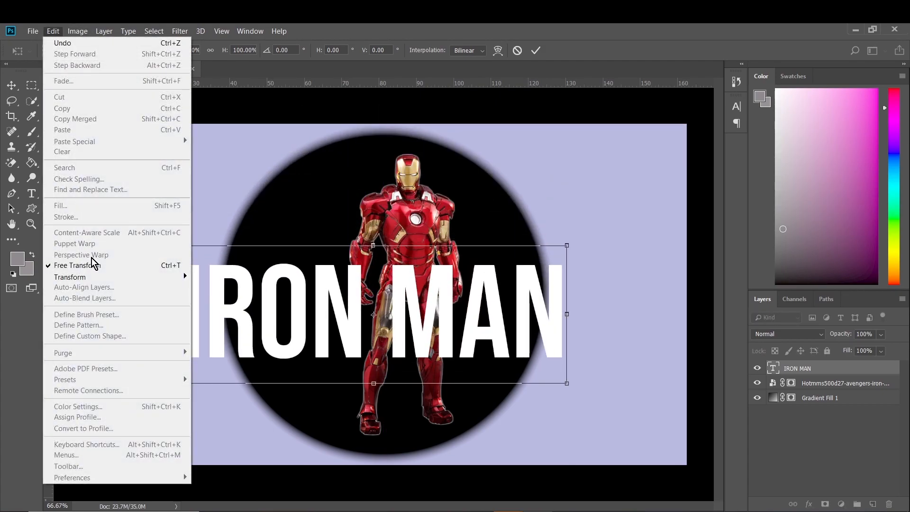
mouse_move(99, 277)
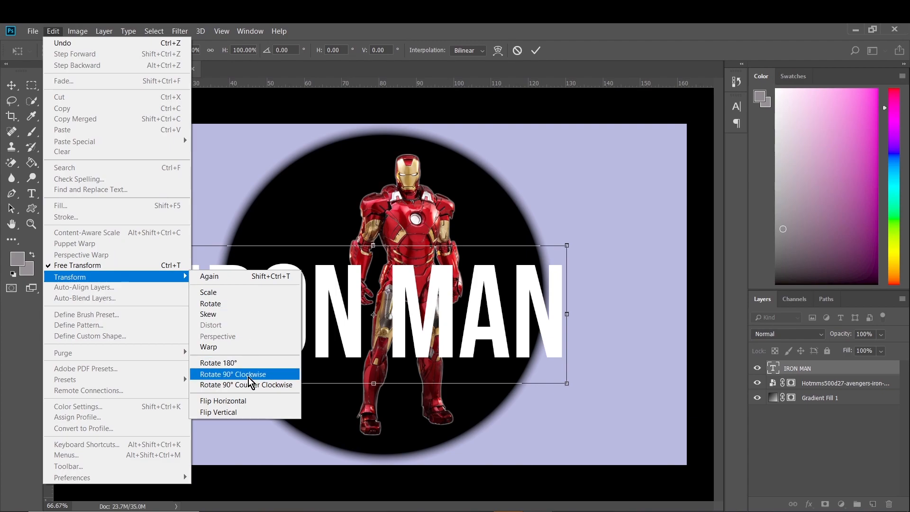
click(248, 377)
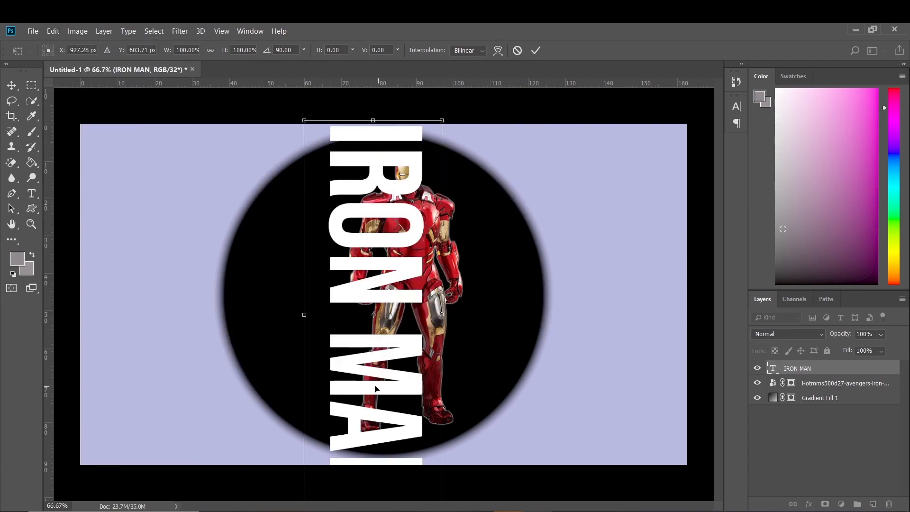
Scale the vertical IRON MAN text to about 63.7% by 39.4% and place it over the left half of the figure
drag(304, 120, 355, 261)
drag(374, 336, 341, 263)
drag(407, 314, 365, 302)
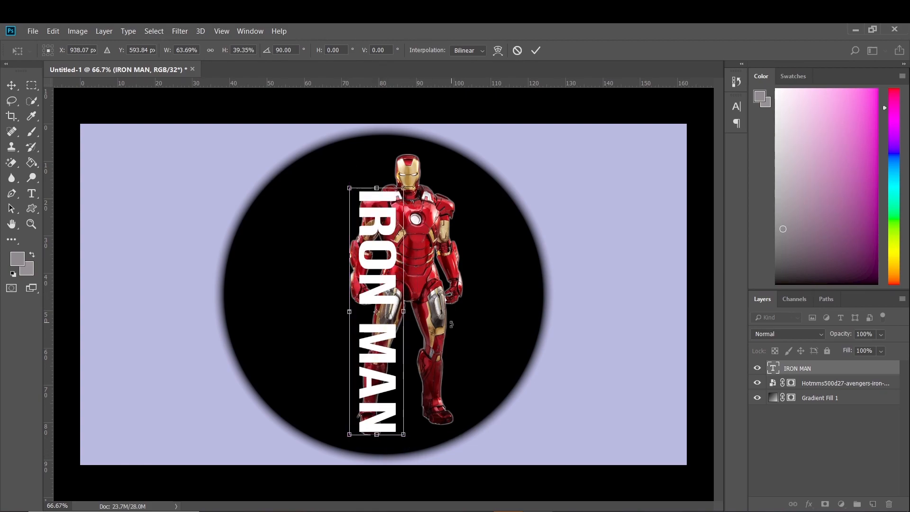
click(535, 50)
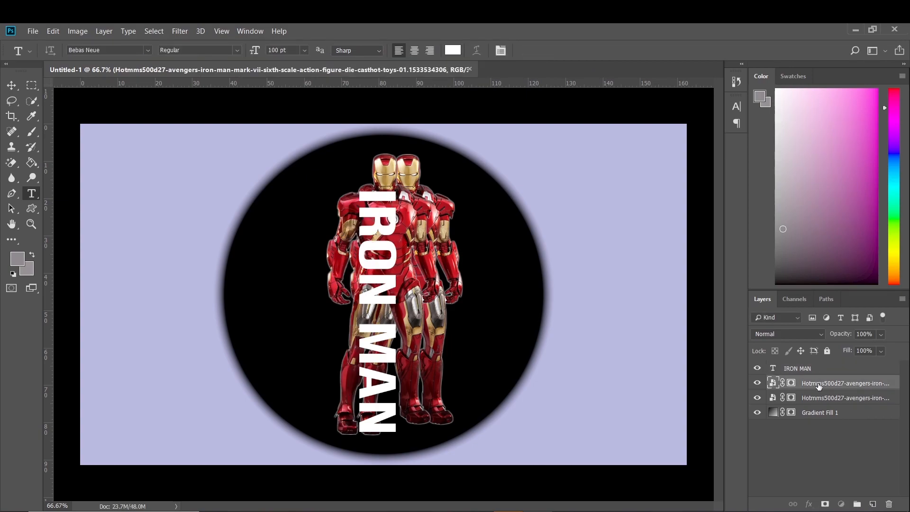
Duplicate the masked Iron Man layer and arrange the copy directly below the IRON MAN text layer
drag(818, 385, 831, 372)
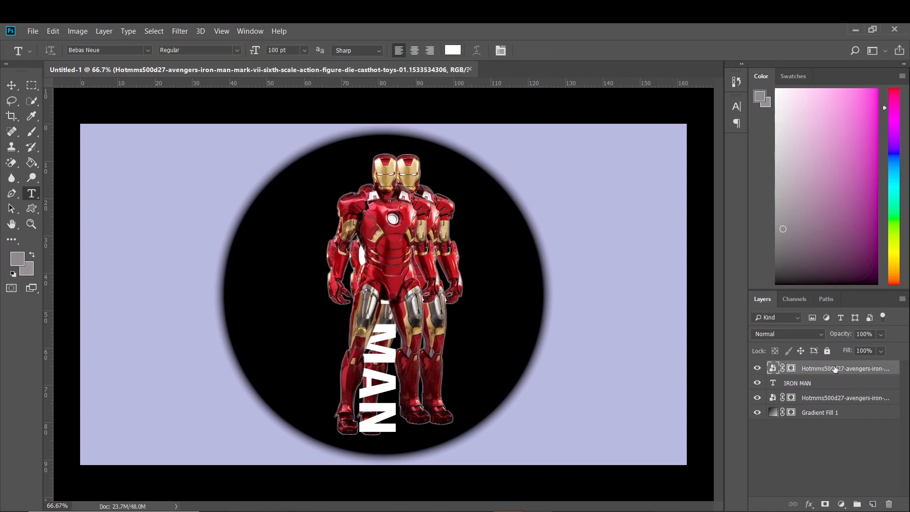
right_click(834, 367)
key(Escape)
key(ctrl+bracketleft)
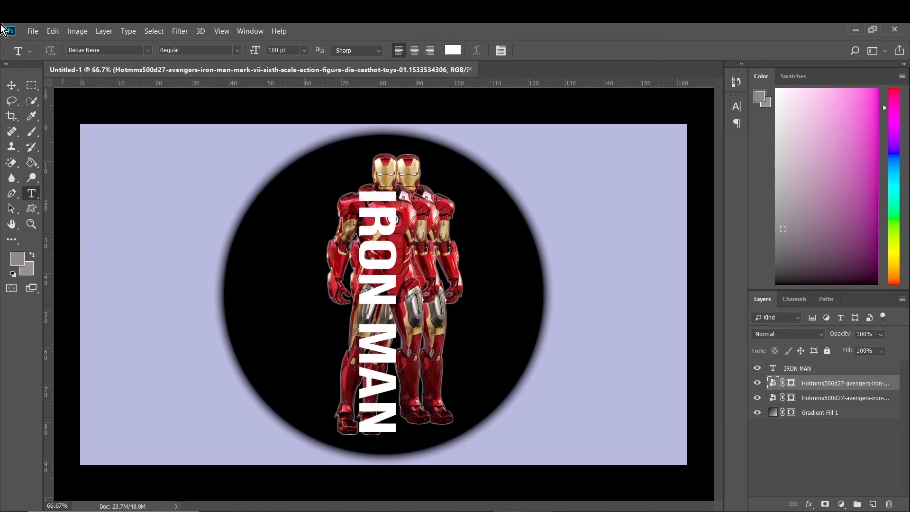
Try to align the original Iron Man figure with its copy by moving the original left
click(15, 87)
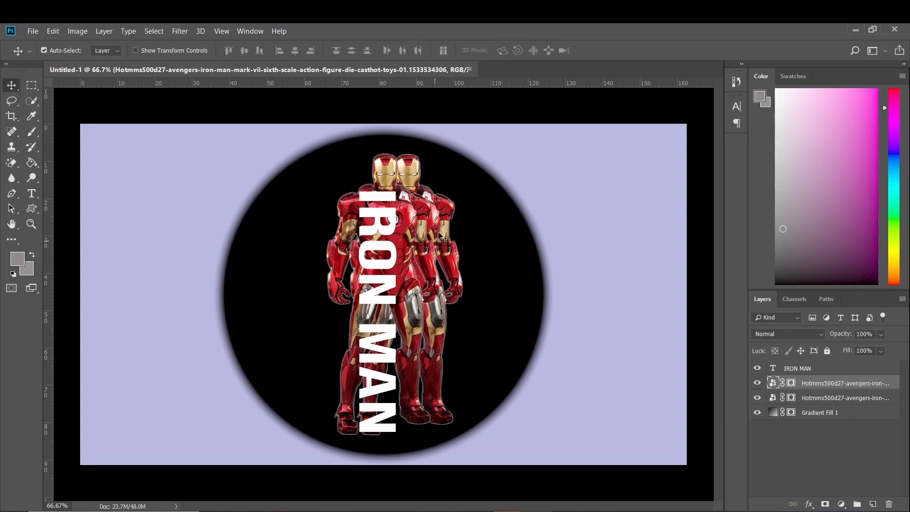
drag(442, 234, 419, 233)
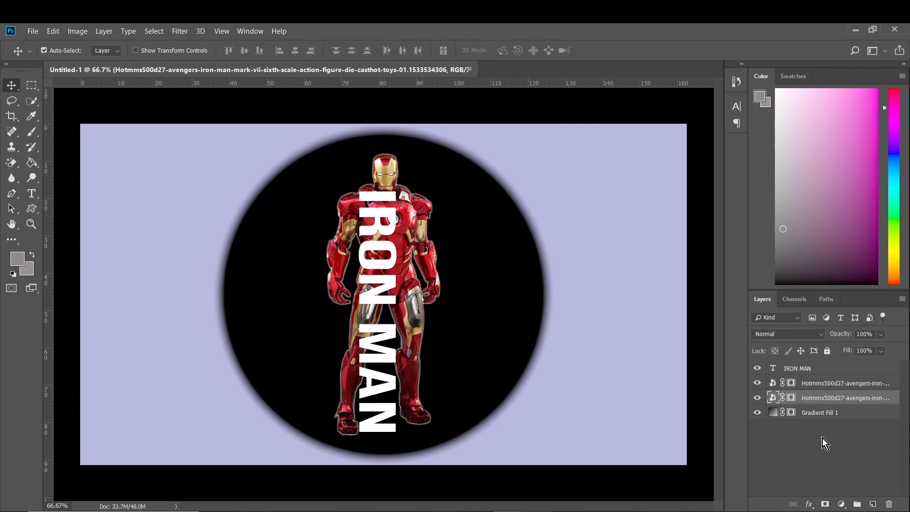
key(ctrl+z)
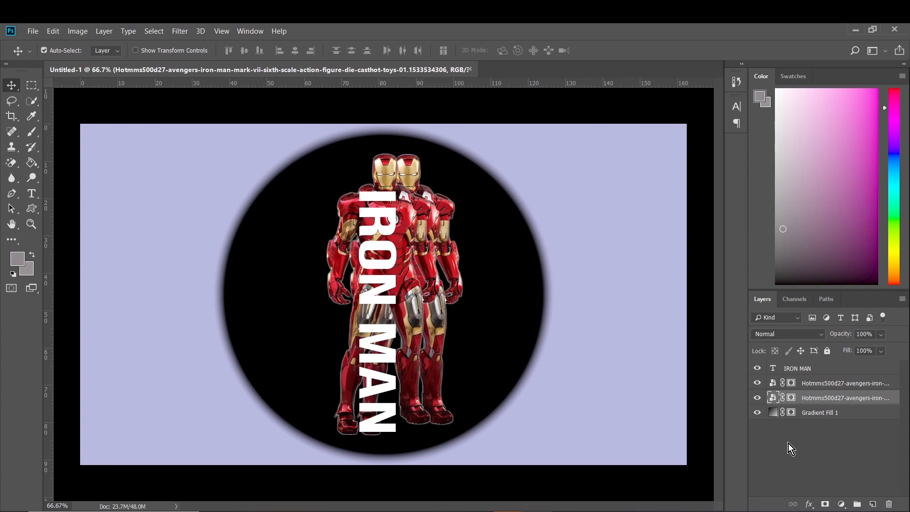
Move the duplicate Iron Man figure right so it sits exactly over the original, and deselect the layers
click(407, 276)
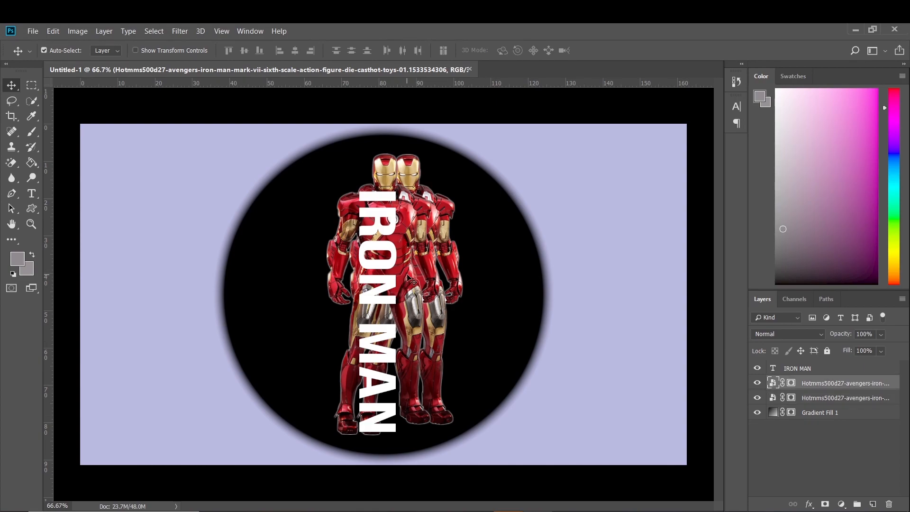
click(833, 399)
click(831, 387)
drag(406, 280, 427, 283)
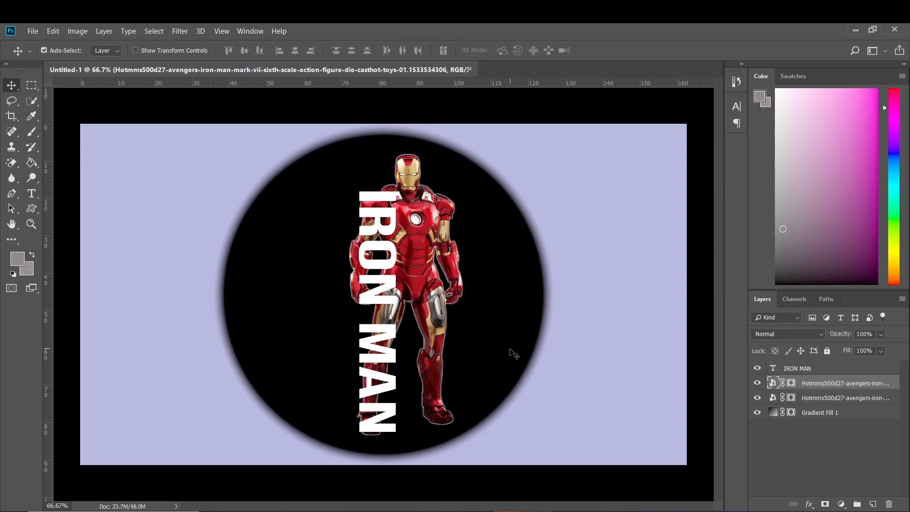
click(863, 438)
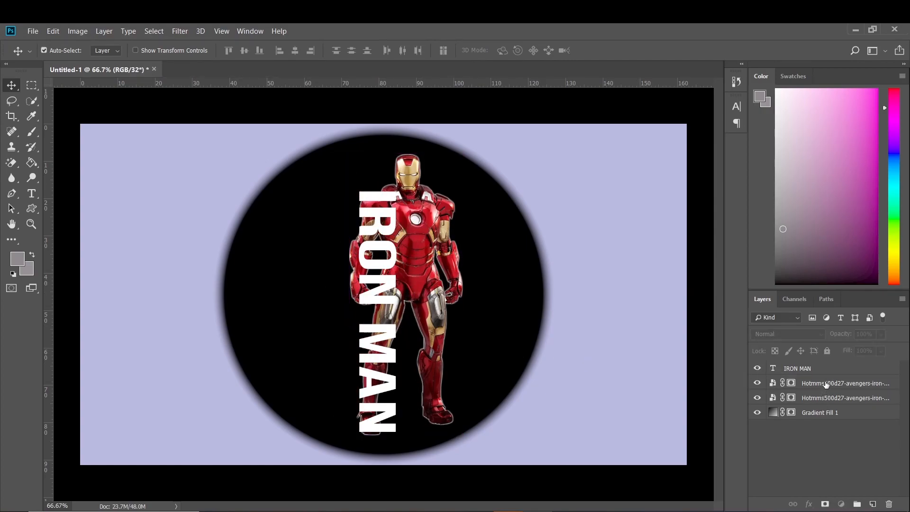
Bring the duplicate Iron Man layer above the IRON MAN text layer and clip it to the text
click(826, 385)
drag(825, 384, 825, 374)
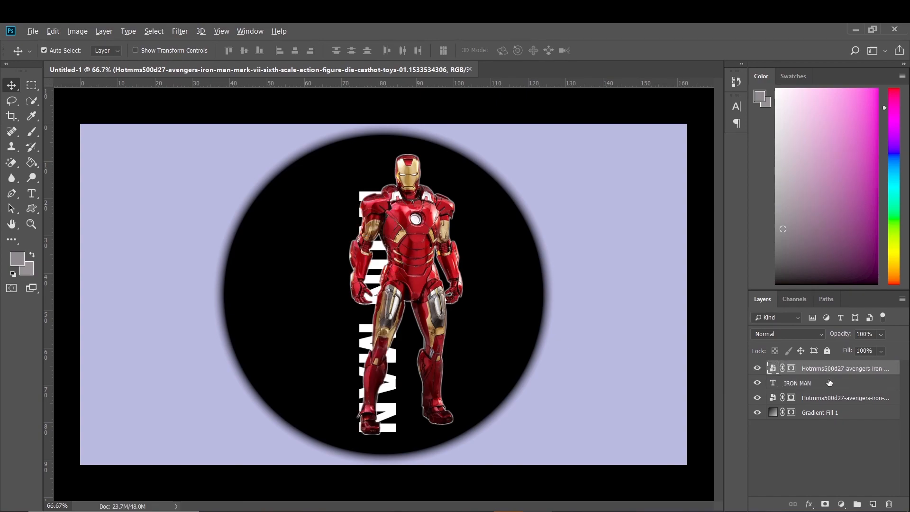
alt+click(831, 375)
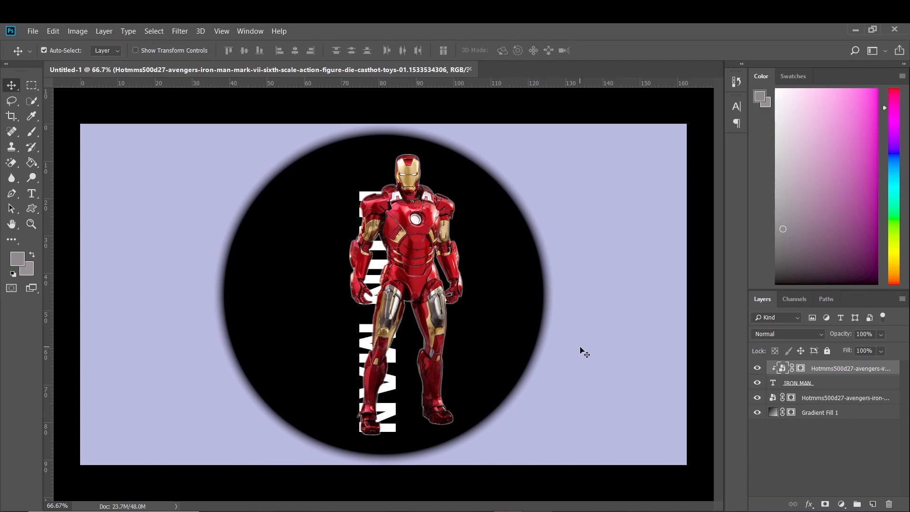
Hide the original Iron Man layer beneath the text
click(756, 399)
click(756, 399)
click(756, 400)
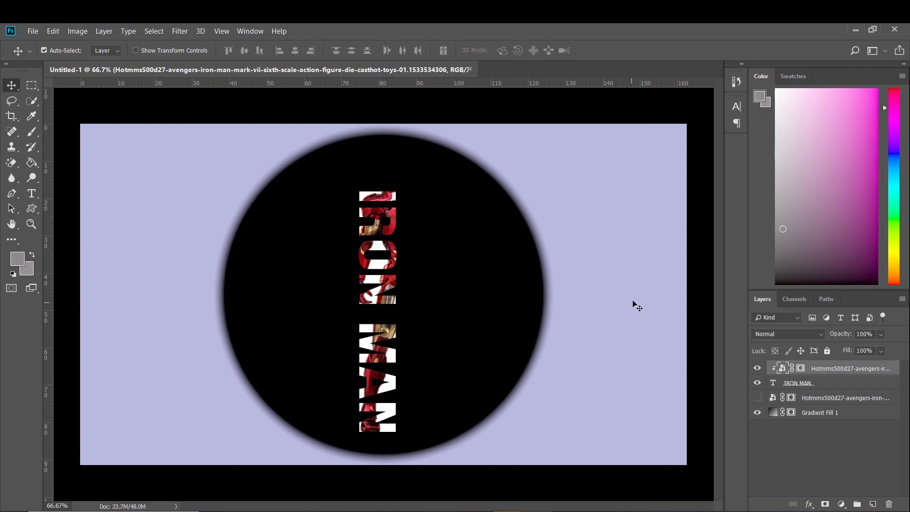
Compare the composition with and without the original Iron Man layer, leaving that layer shown beneath the text
click(757, 400)
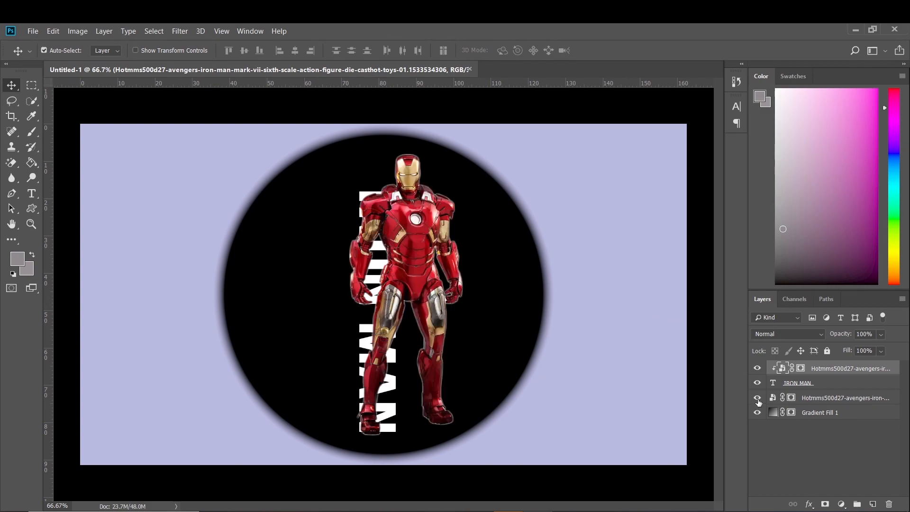
click(757, 399)
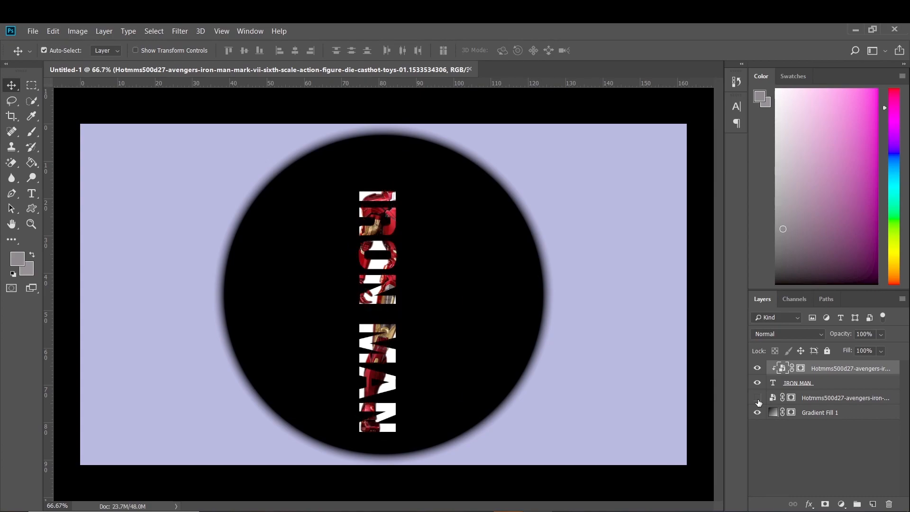
click(757, 399)
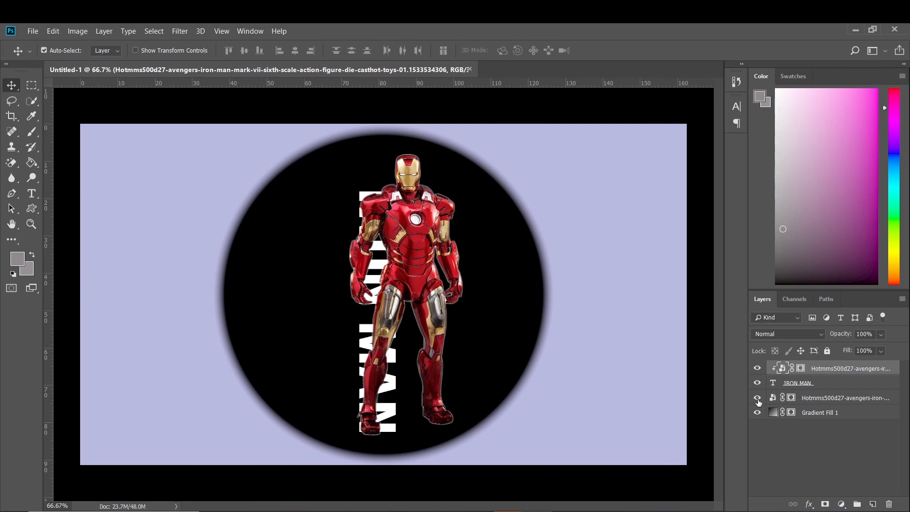
Paint black on the original Iron Man layer's mask to hide the arm outside the lettering and the shoulder and chest areas between the letters
click(813, 401)
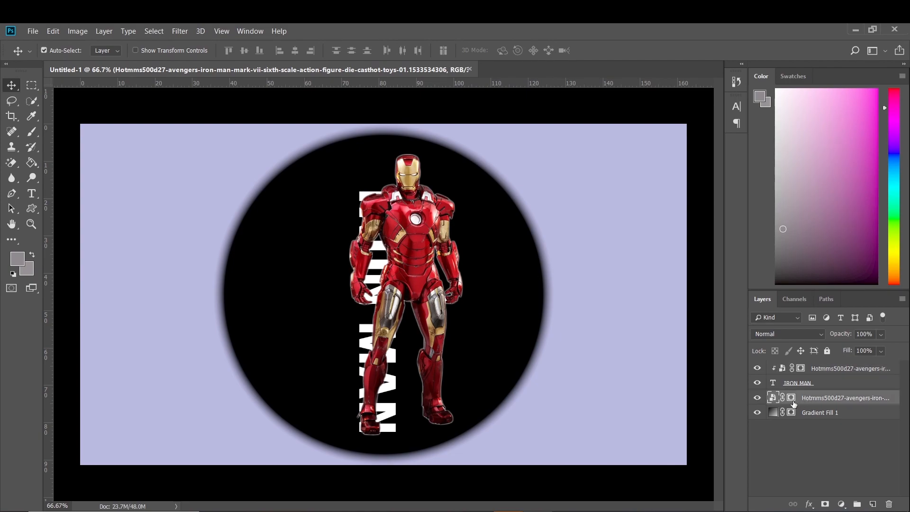
click(791, 398)
key(b)
key(d)
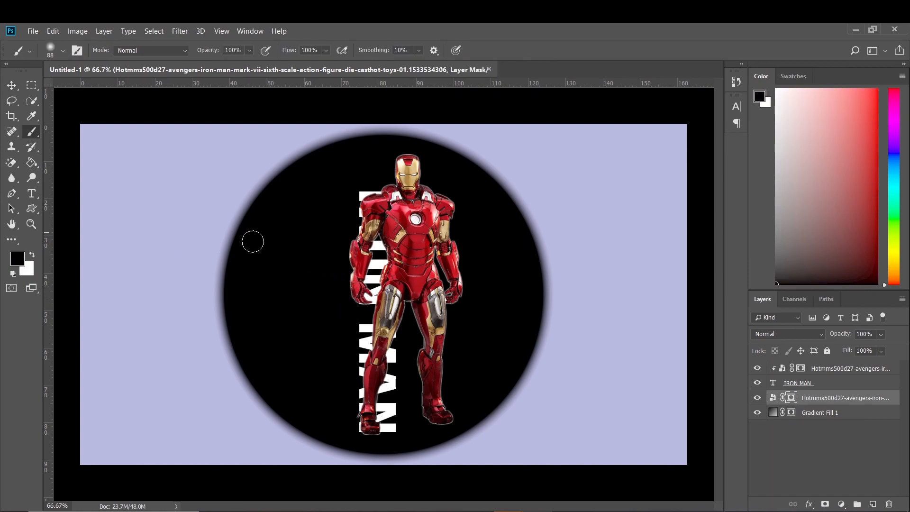
mouse_move(353, 285)
mouse_down()
mouse_move(349, 238)
mouse_move(353, 256)
mouse_move(364, 233)
mouse_move(359, 266)
mouse_move(370, 260)
mouse_move(352, 284)
mouse_move(366, 279)
mouse_move(351, 294)
mouse_up()
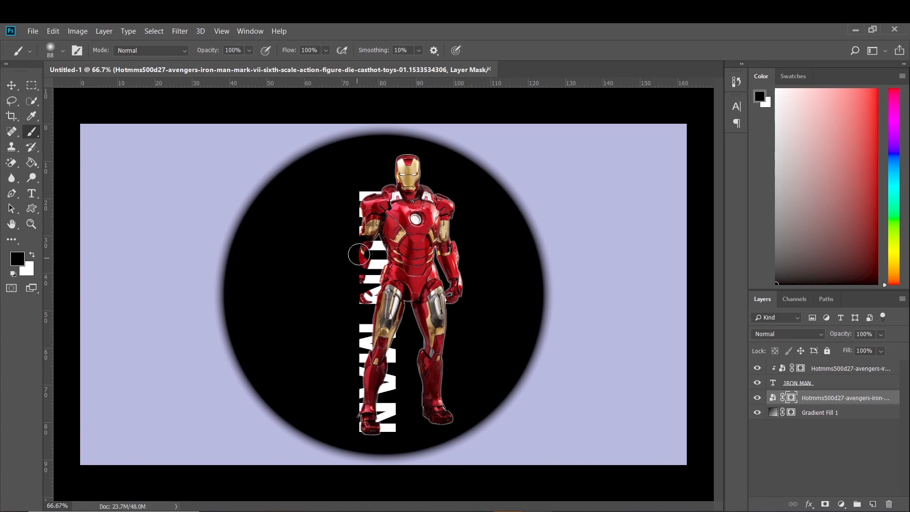
click(365, 229)
drag(385, 204, 391, 205)
mouse_move(384, 219)
mouse_down()
mouse_move(376, 252)
mouse_move(392, 234)
mouse_up()
Paint white on the same mask around the waist and upper thigh beside the hand to restore the figure there
click(31, 255)
click(32, 255)
drag(379, 292, 387, 292)
mouse_move(384, 307)
mouse_down()
mouse_move(369, 319)
mouse_move(384, 300)
mouse_up()
Paint black on the mask down the leg behind MAN, across the thigh and up the torso edge to fade the figure behind the text
key(x)
Touch up the mask at the hip and upper thigh, alternating between white and black paint
key(x)
key(x)
key(x)
mouse_move(383, 336)
mouse_down()
mouse_move(363, 376)
mouse_move(370, 416)
mouse_up()
mouse_move(372, 314)
mouse_down()
mouse_move(393, 292)
mouse_move(397, 306)
mouse_up()
mouse_move(386, 272)
mouse_down()
mouse_move(399, 267)
mouse_move(396, 206)
mouse_up()
key(x)
mouse_move(402, 303)
mouse_down()
mouse_move(408, 270)
mouse_move(405, 304)
mouse_up()
key(x)
key(x)
drag(378, 316, 393, 314)
key(x)
key(x)
key(x)
key(x)
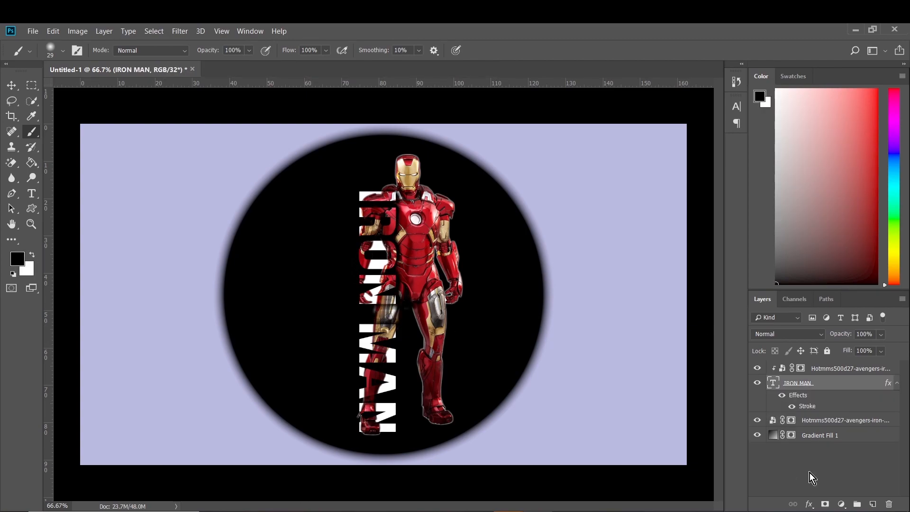